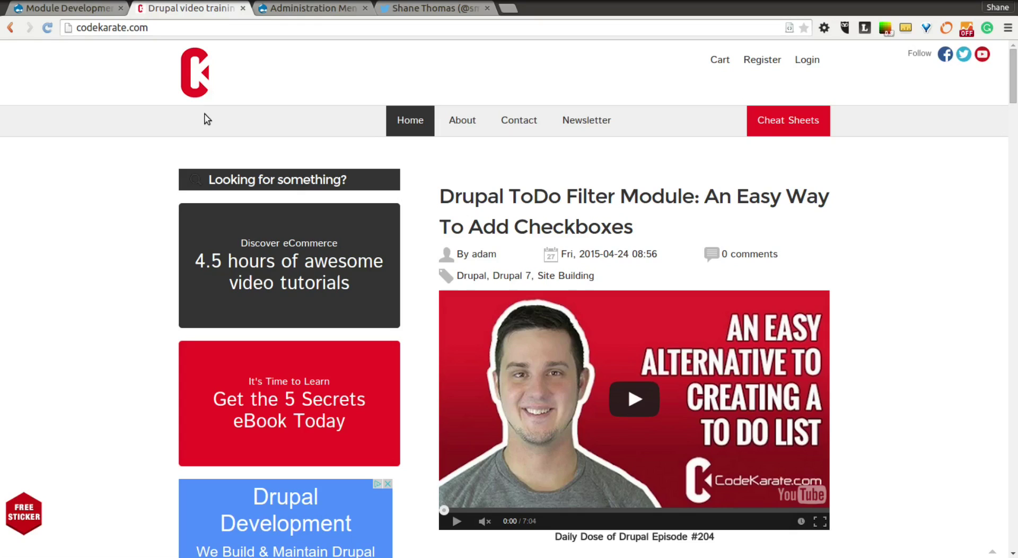
Glance at the CodeKarate Twitter profile, then return to the CodeKarate.com homepage.
left_click(439, 9)
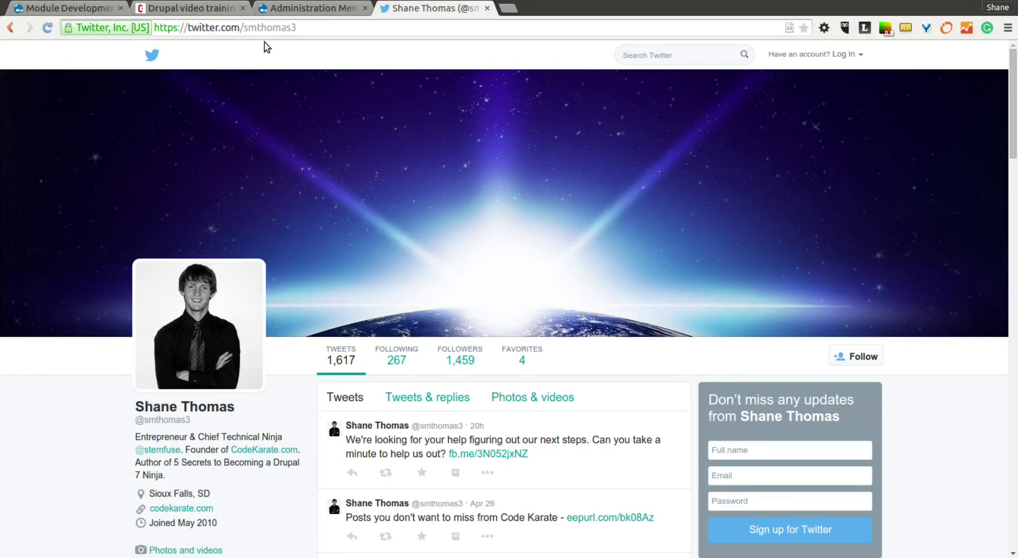
left_click(198, 8)
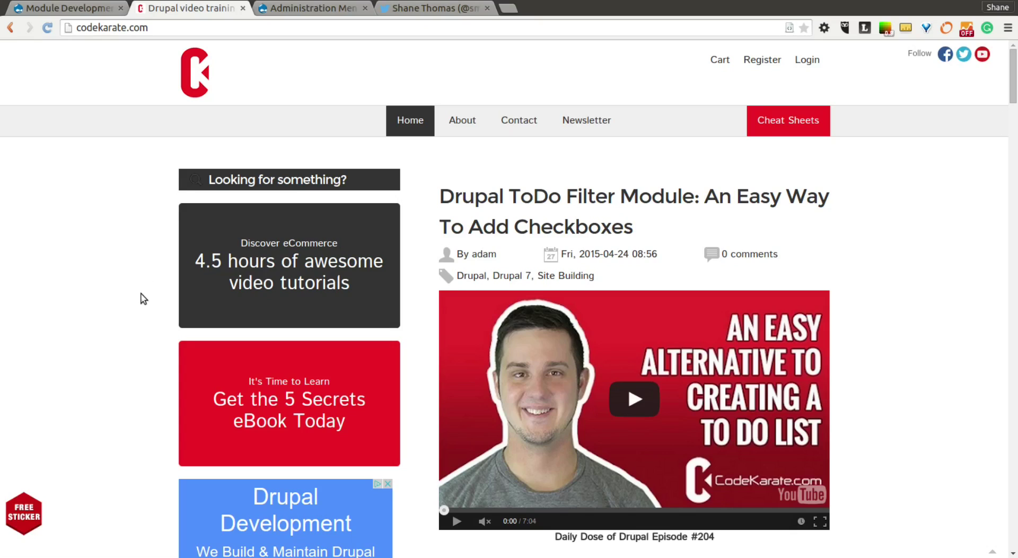
left_click(295, 9)
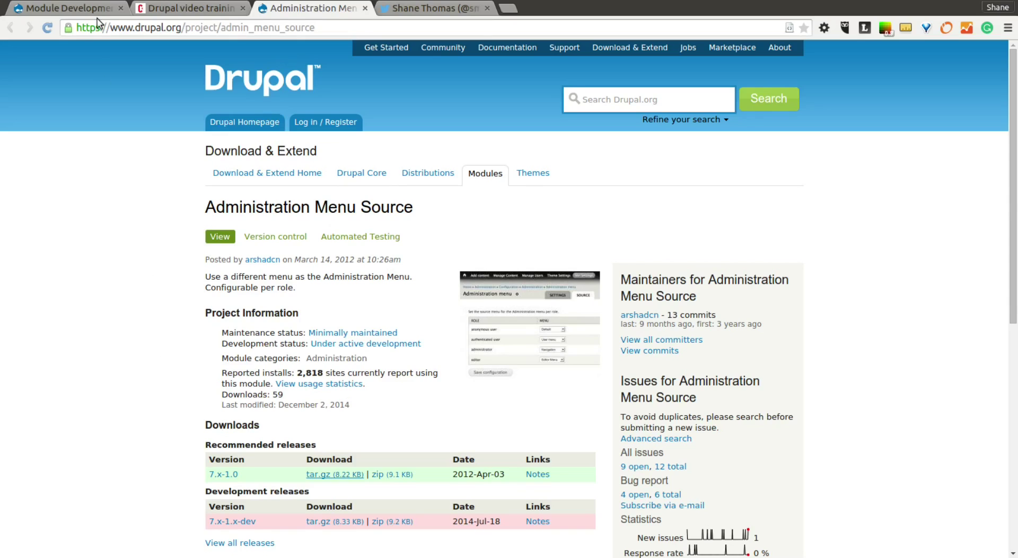
left_click(64, 8)
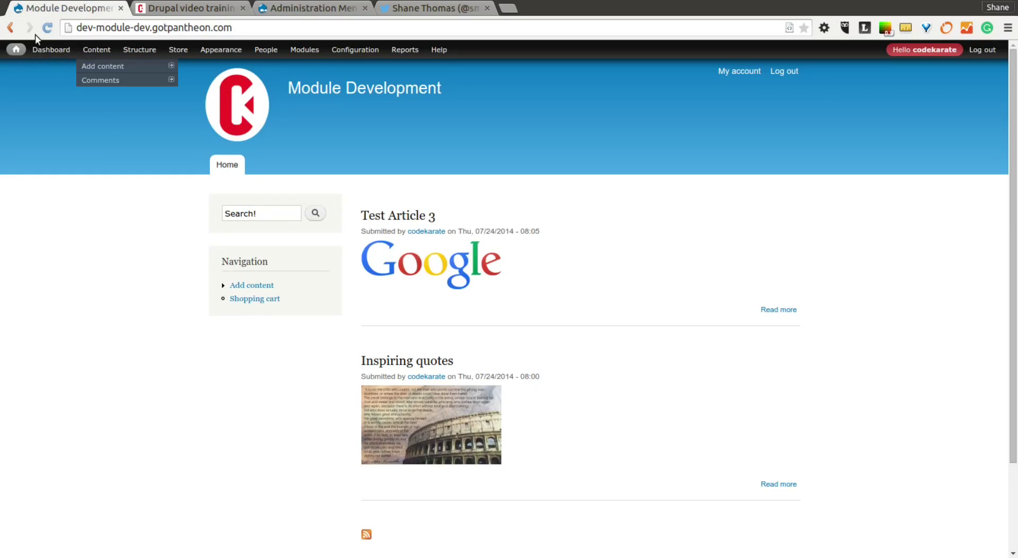
mouse_move(255, 58)
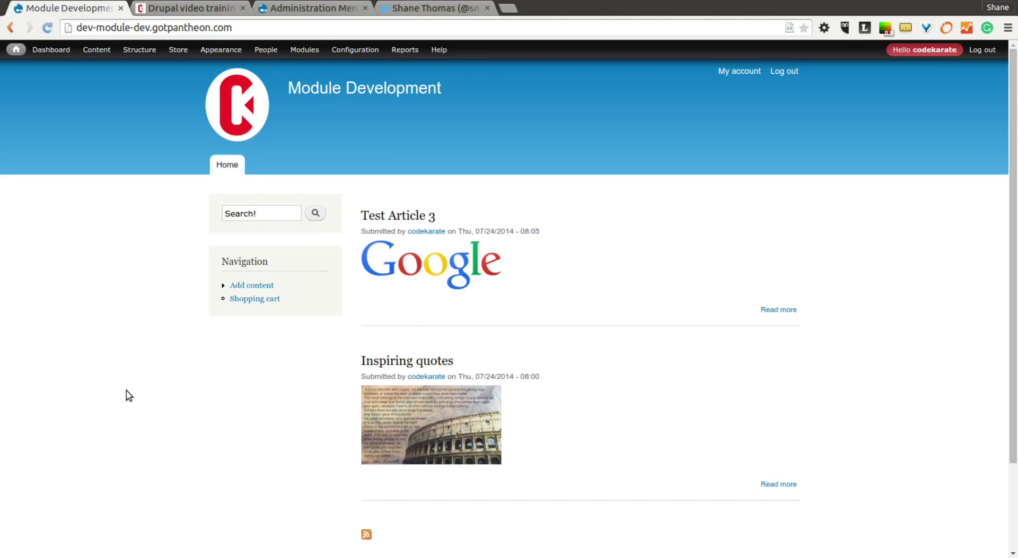
left_click(303, 9)
left_click(302, 9)
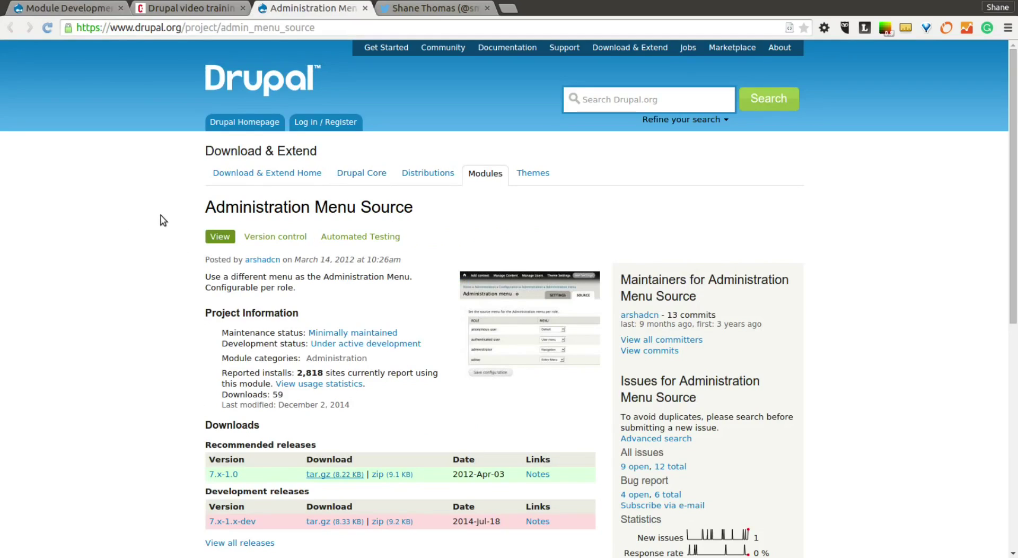
left_click(82, 8)
In Administration Menu Source settings, assign Main menu to the manager role and save.
left_click(306, 50)
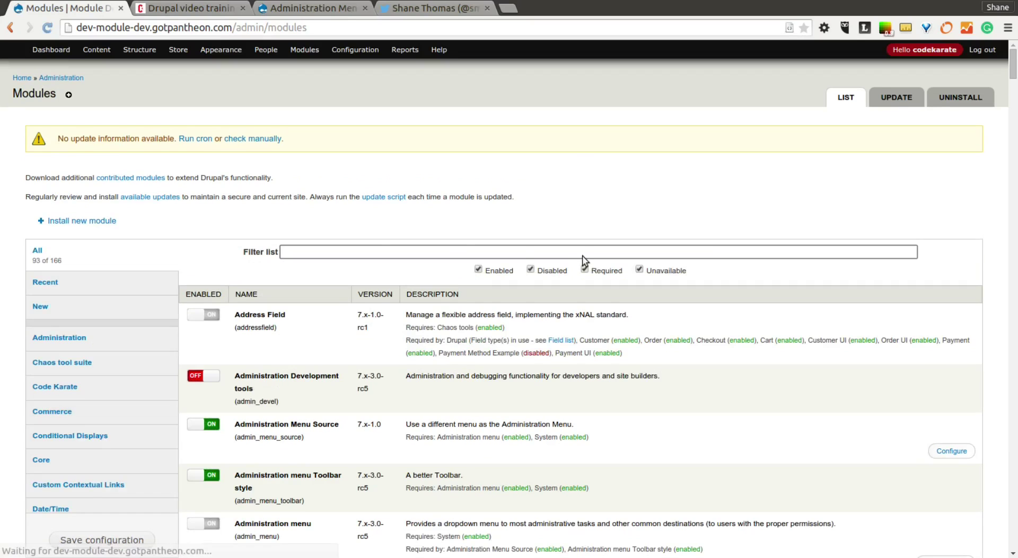
scroll(232, 219, "down", 3)
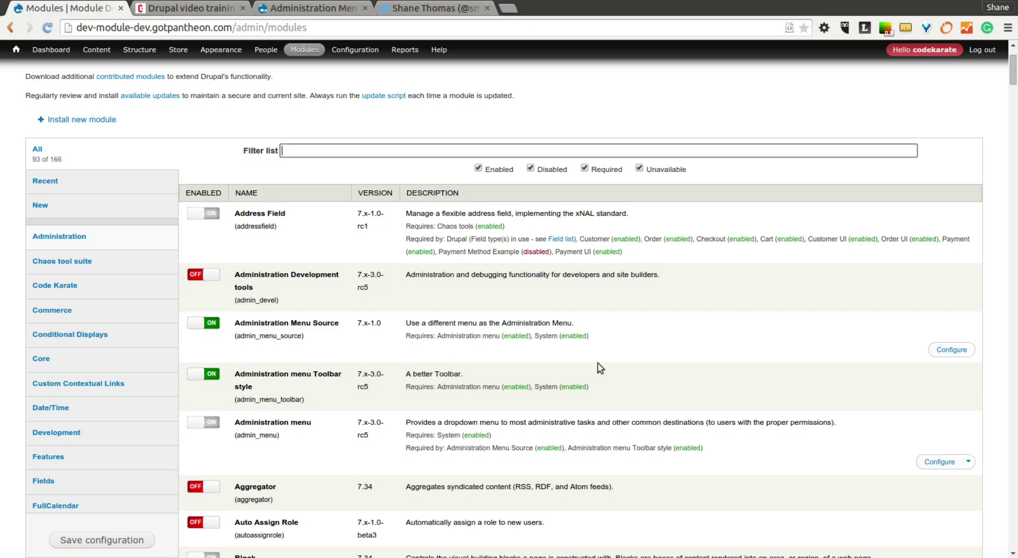
left_click(954, 351)
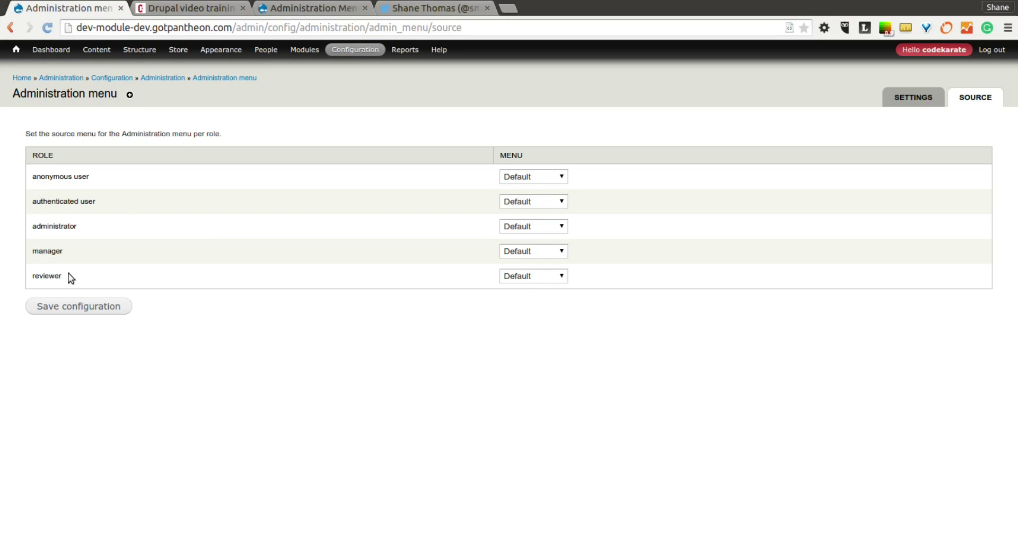
left_click(514, 252)
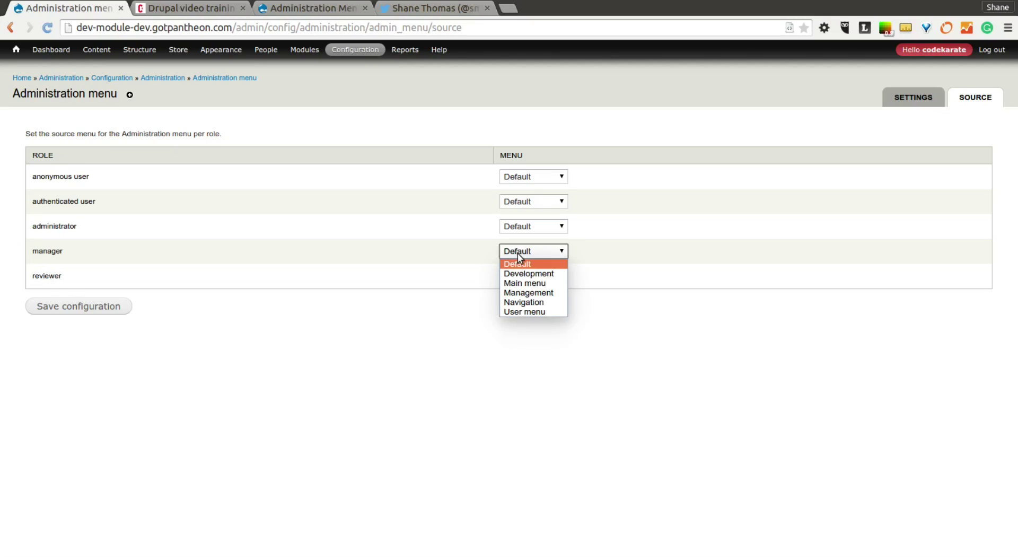
left_click(549, 284)
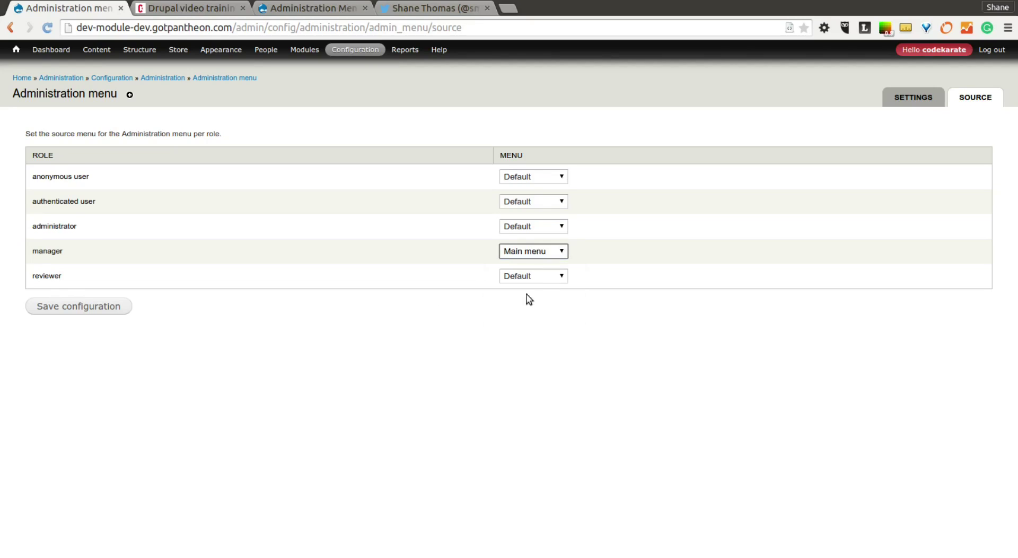
left_click(98, 310)
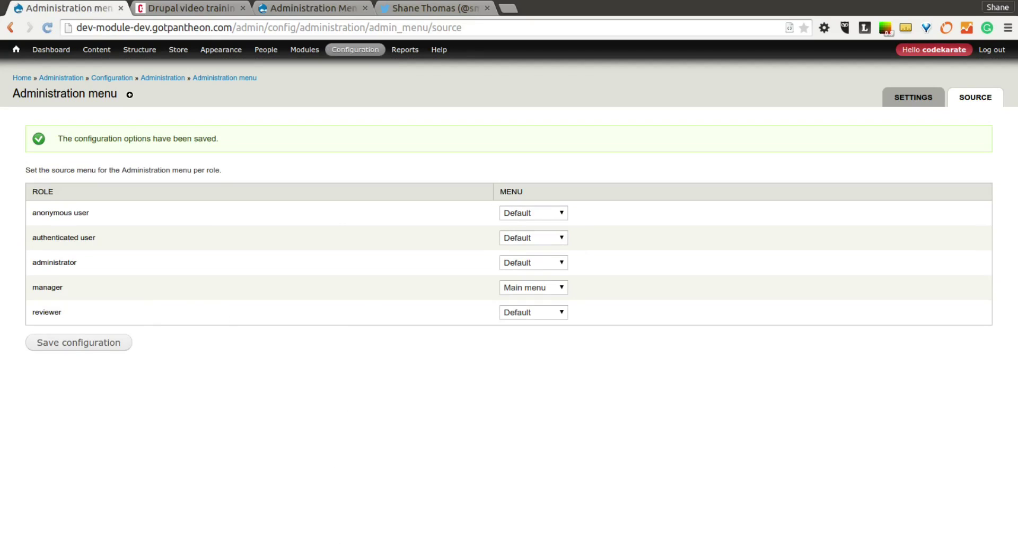
key("alt+Tab")
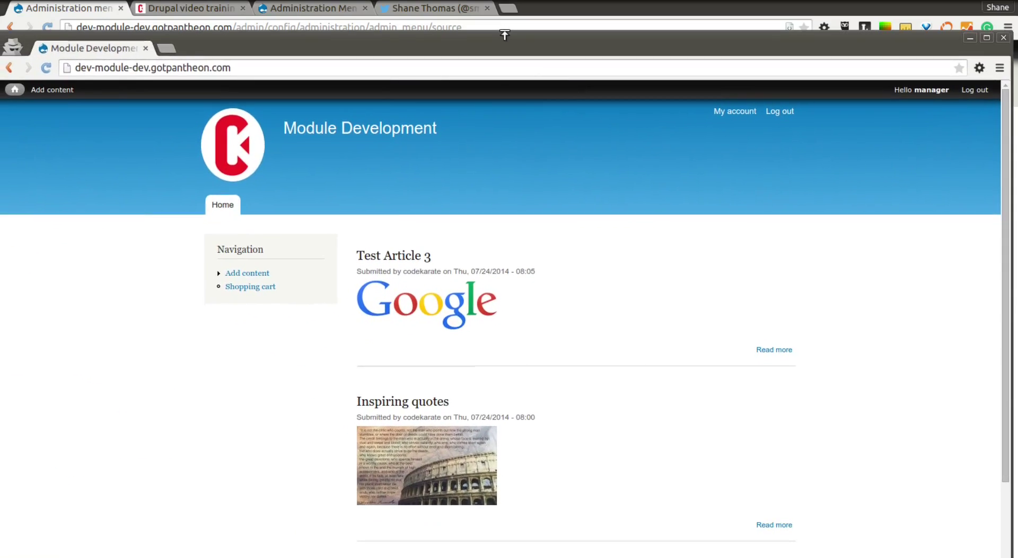
left_click_drag(504, 33, 504, 33)
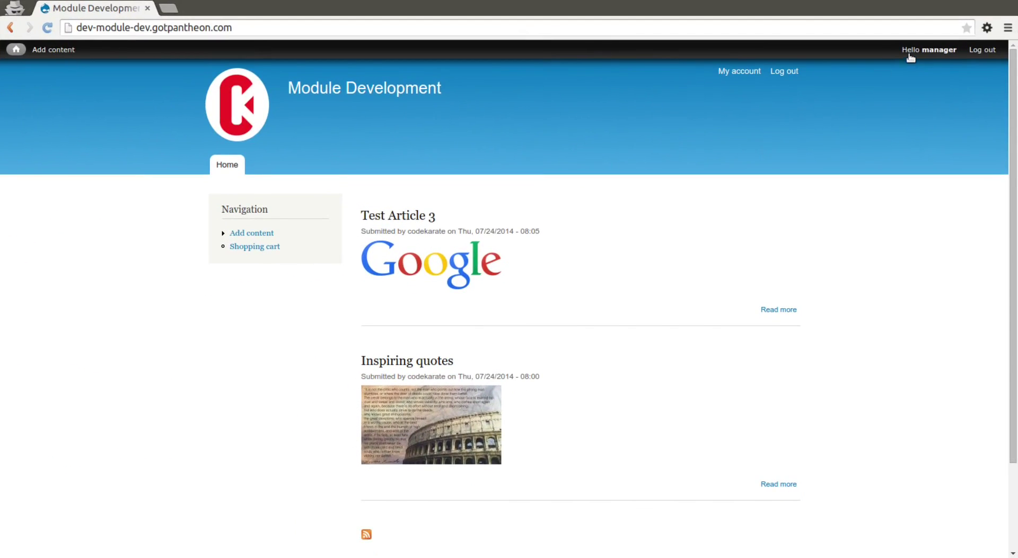
mouse_move(43, 68)
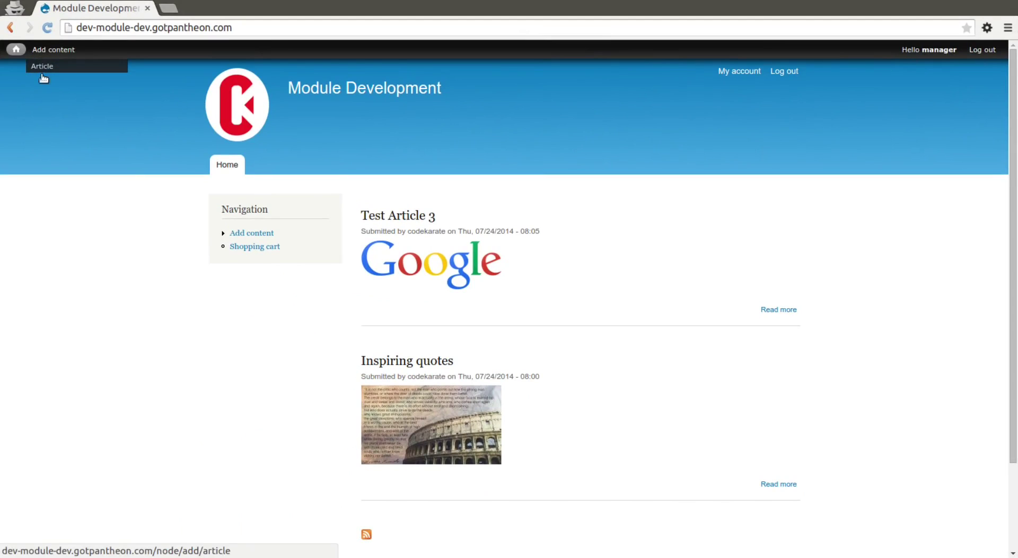
left_click(48, 27)
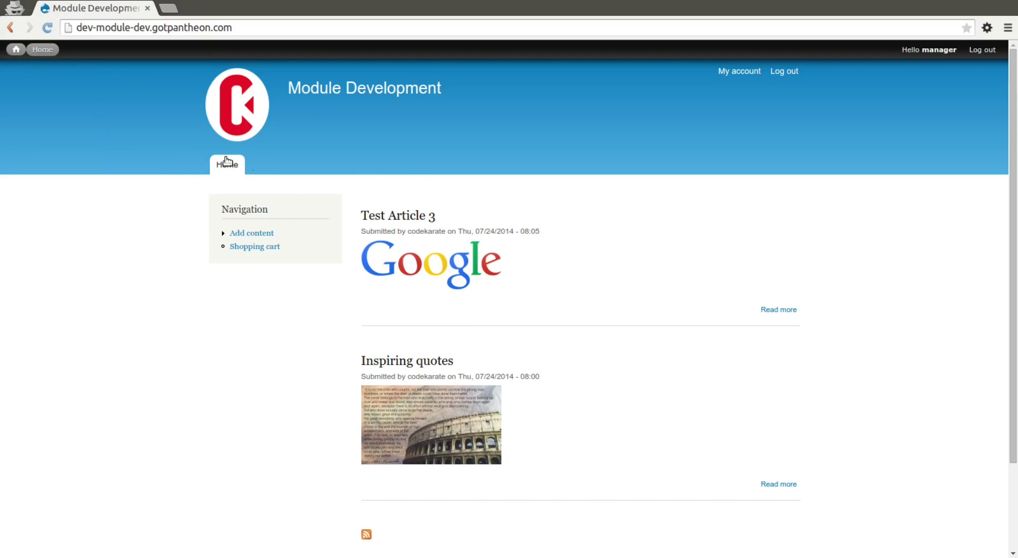
mouse_move(19, 53)
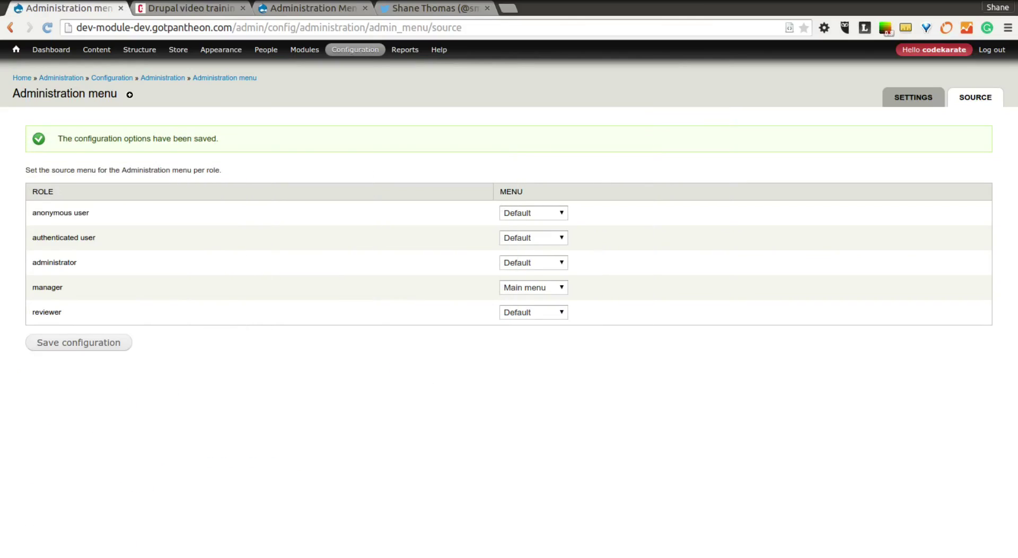
Create and save a new menu titled 'Manager', then begin adding its first link.
mouse_move(139, 49)
mouse_move(139, 94)
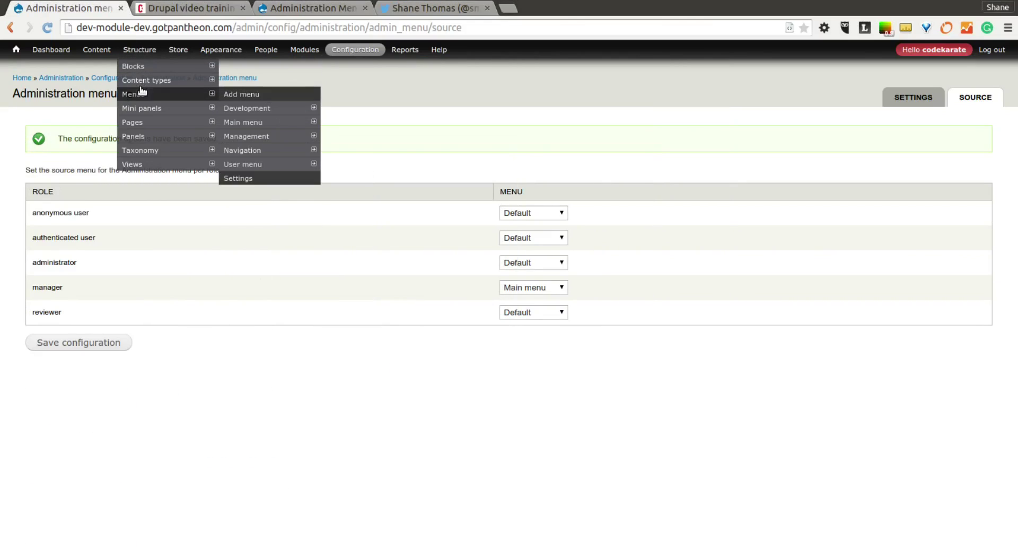
left_click(276, 95)
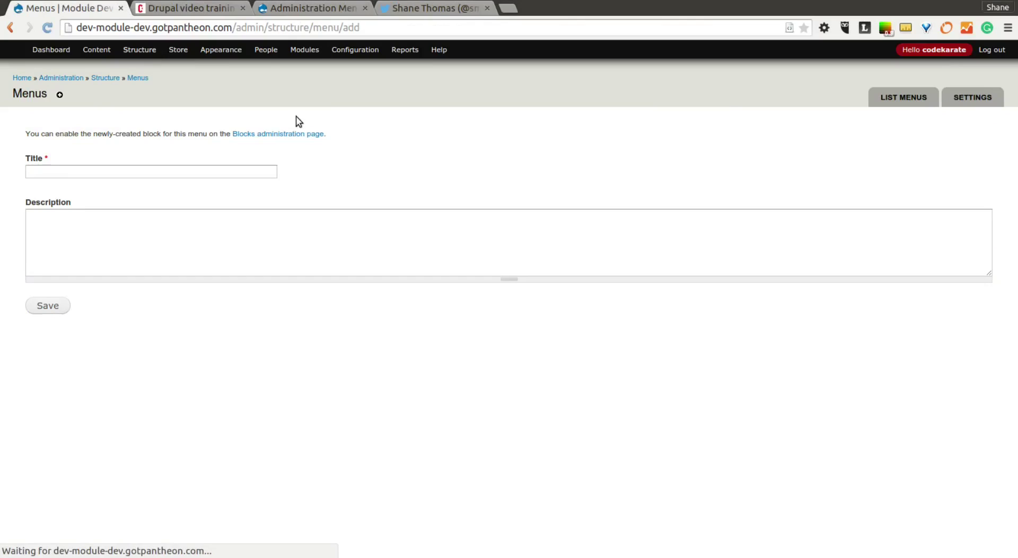
left_click(139, 173)
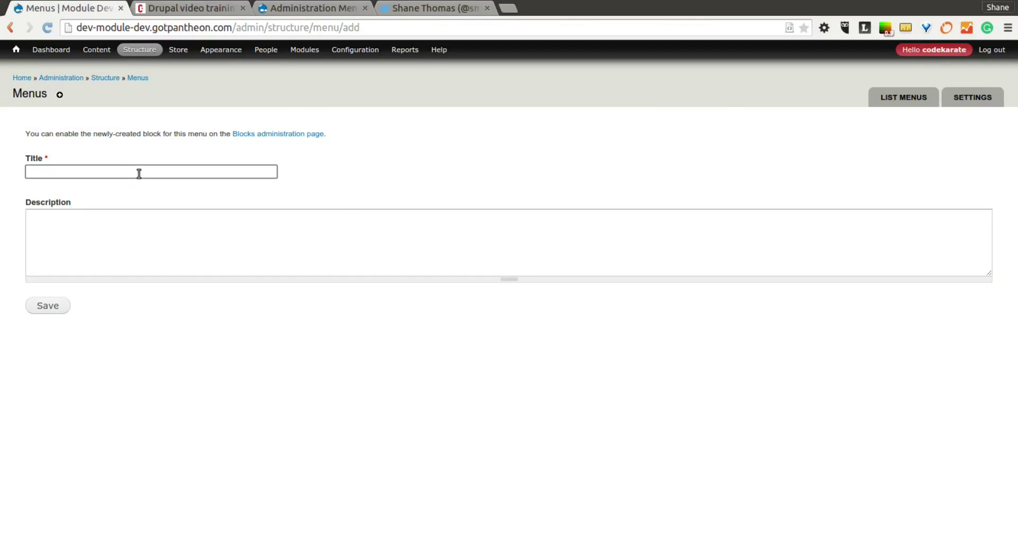
type("Mana")
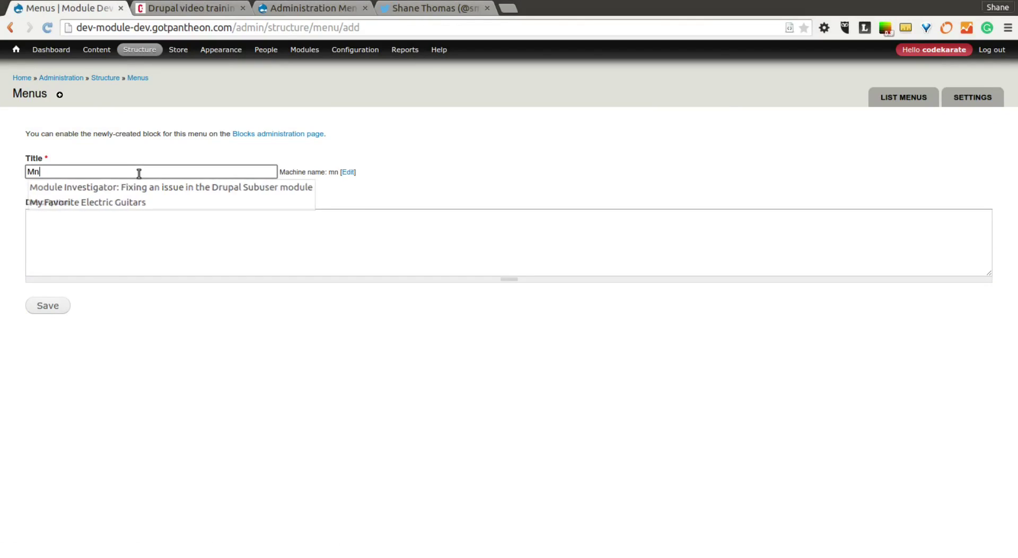
type("ger")
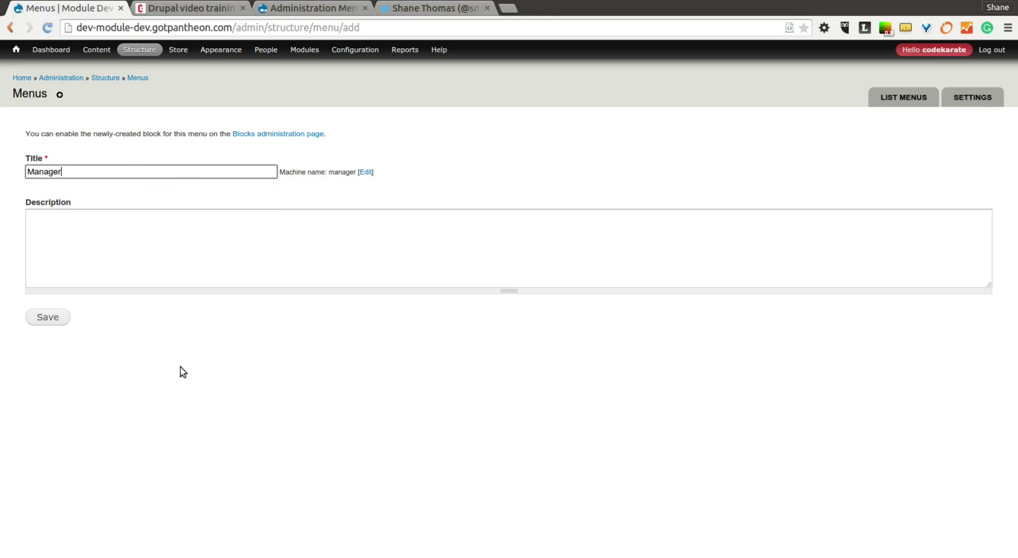
key("Tab")
left_click(48, 318)
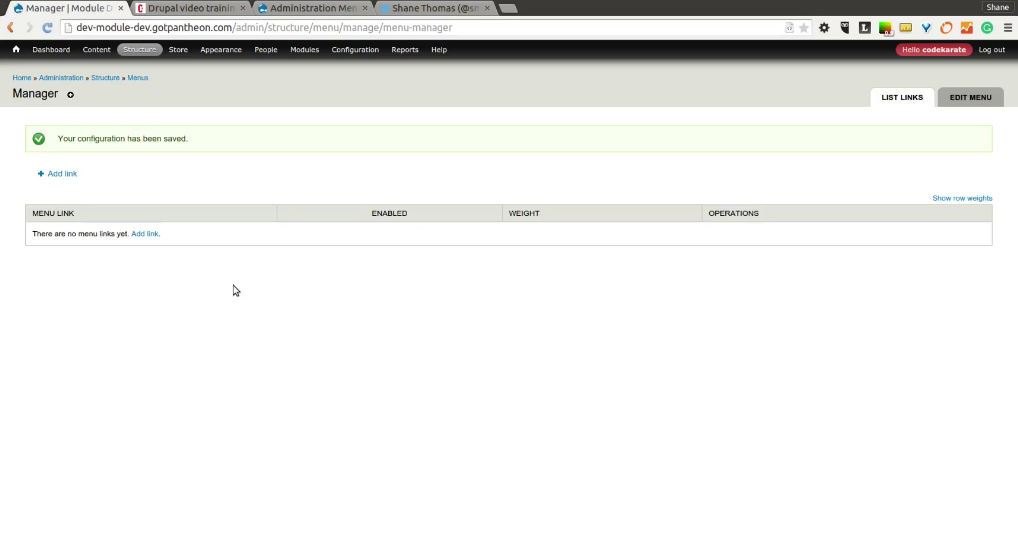
left_click(151, 234)
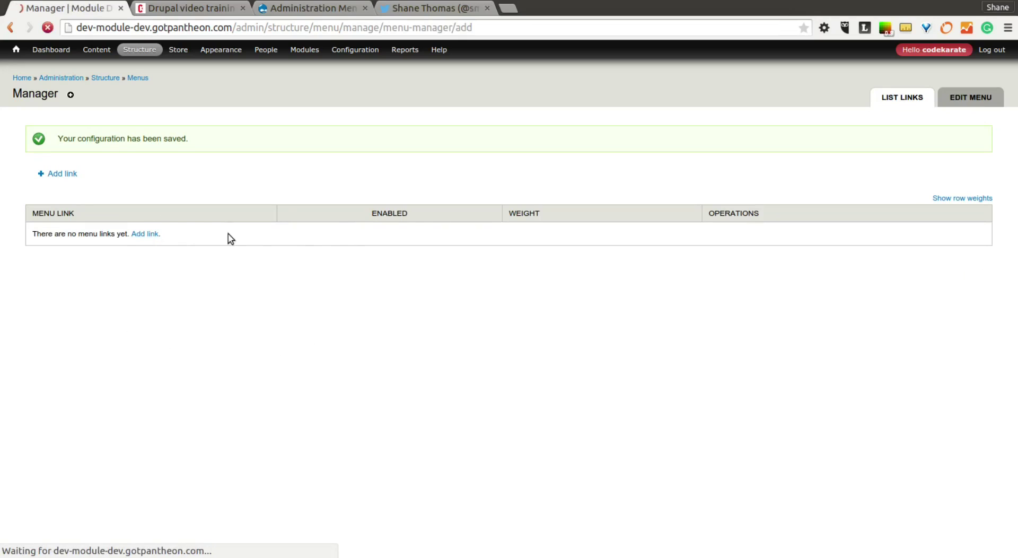
left_click(111, 147)
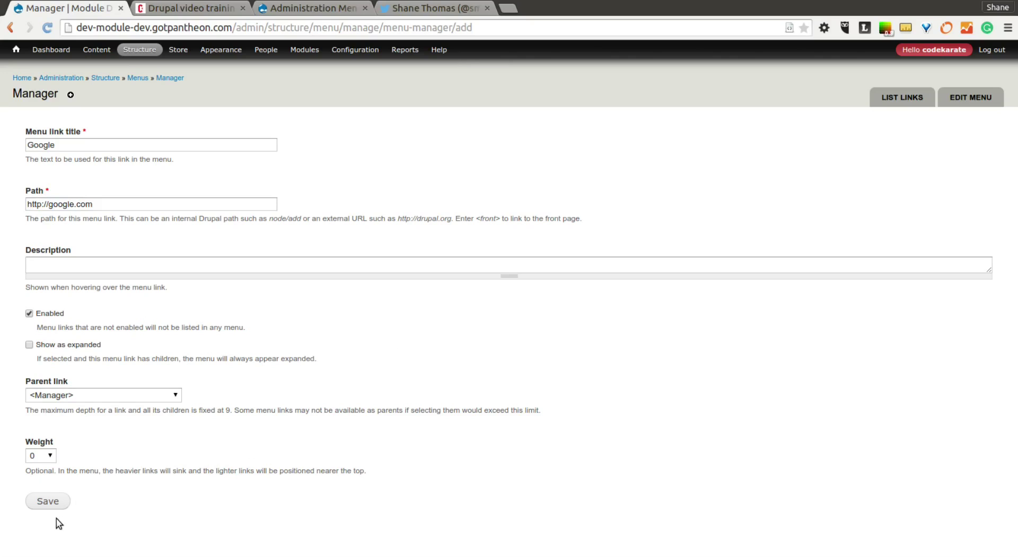
left_click(53, 503)
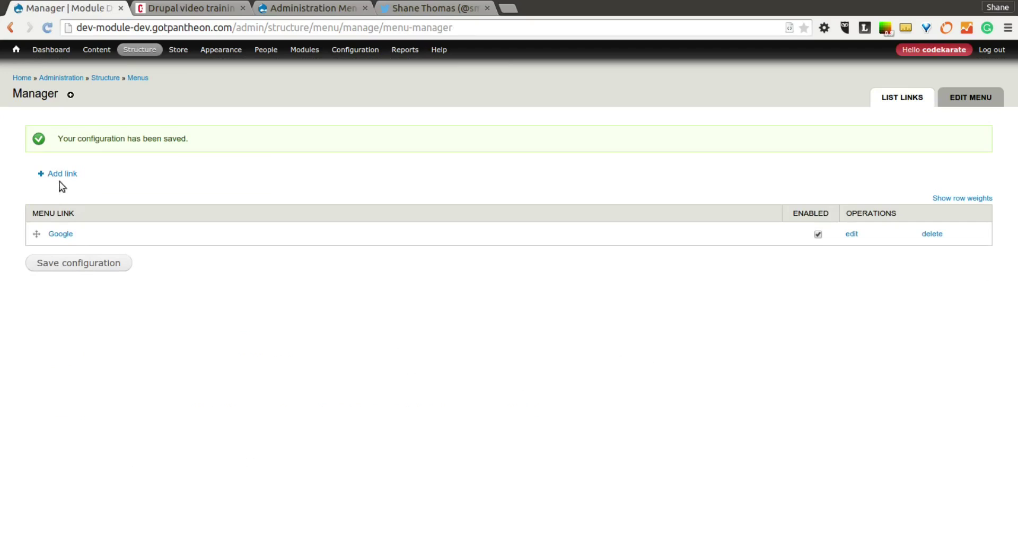
left_click(71, 173)
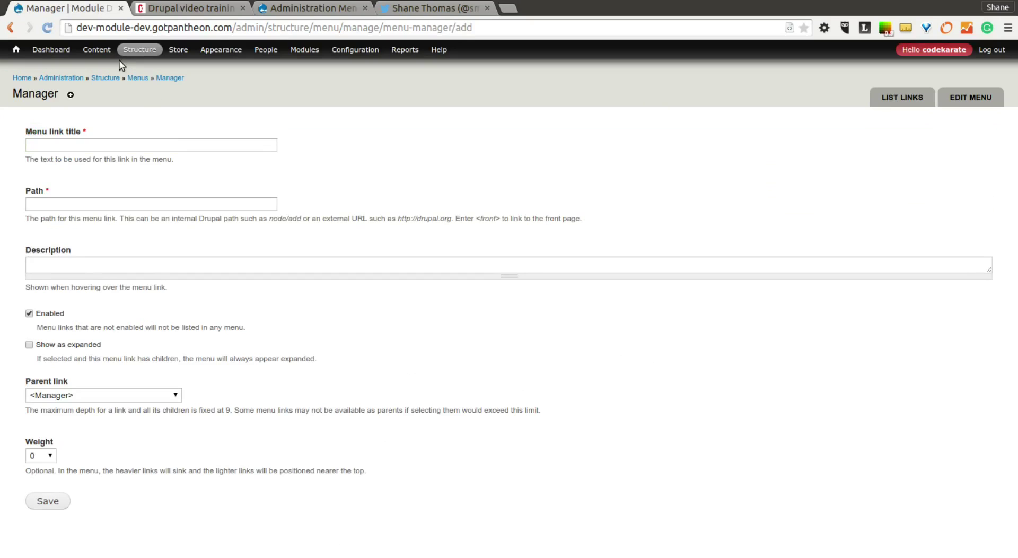
left_click(106, 145)
type("Home")
left_click(227, 201)
type("<front>")
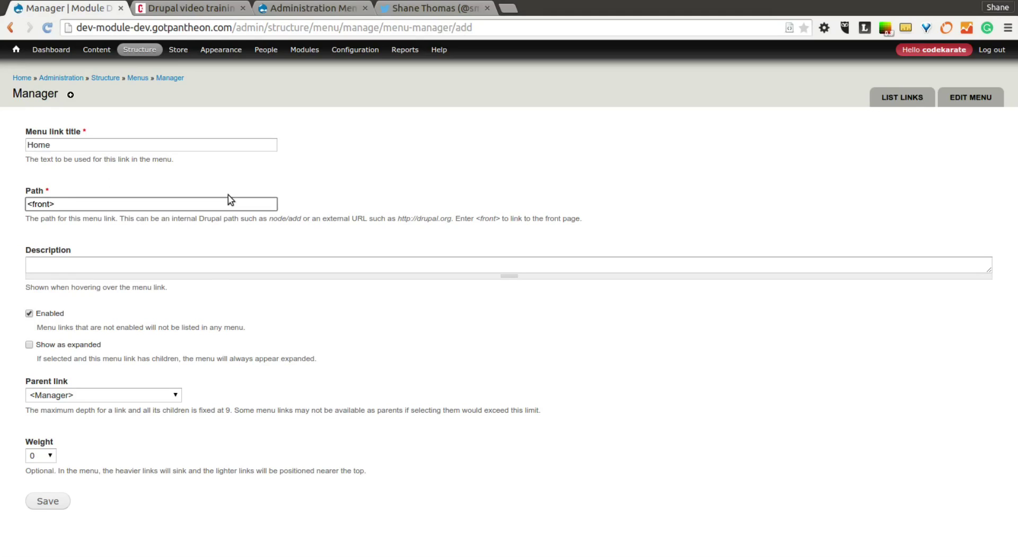
left_click(59, 502)
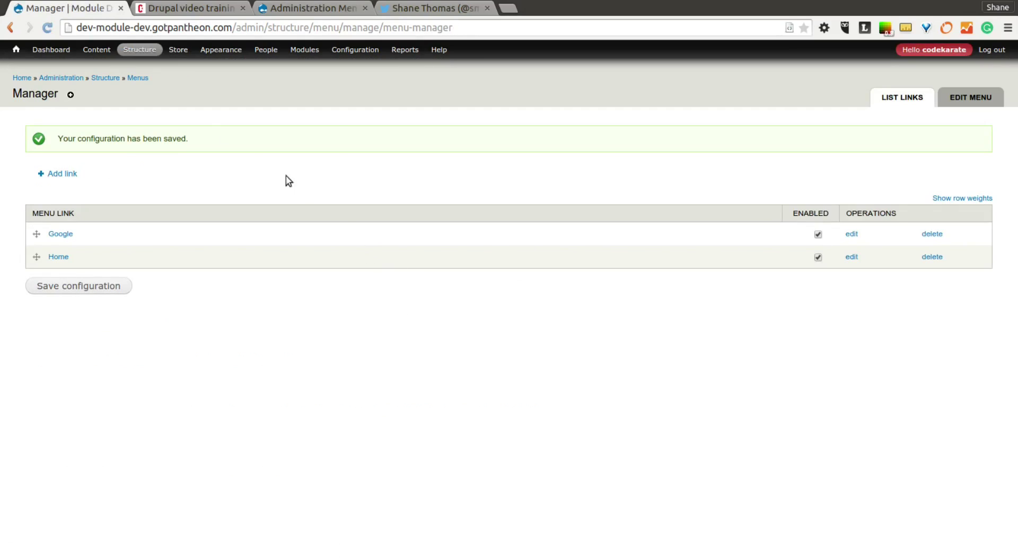
Assign the Manager menu to the manager role, save, and switch to the manager's window.
mouse_move(311, 56)
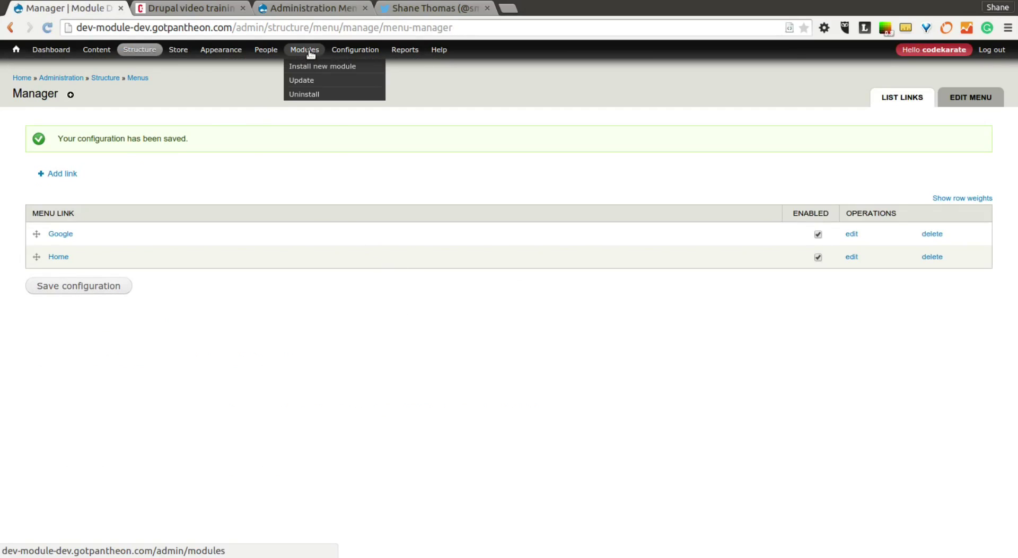
left_click(310, 51)
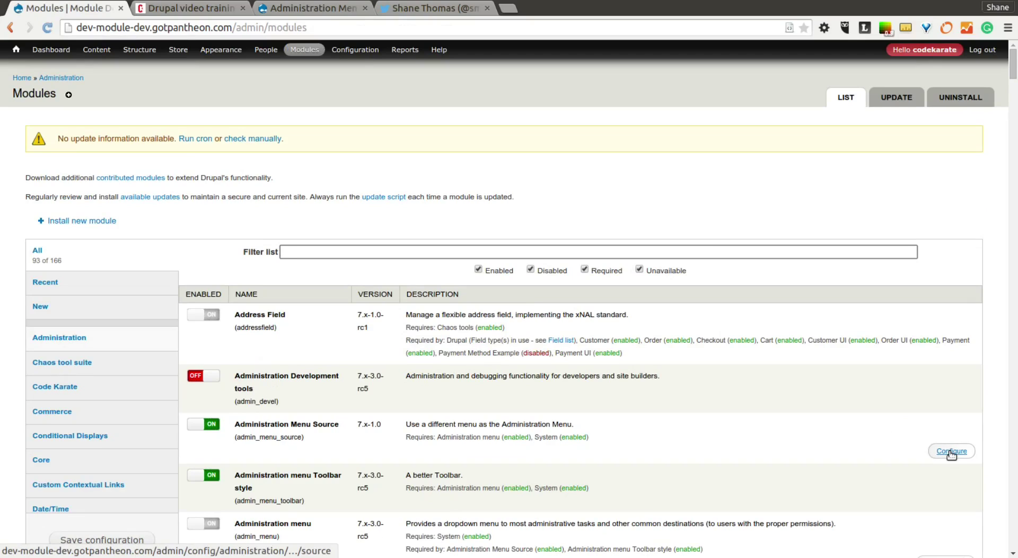
left_click(950, 451)
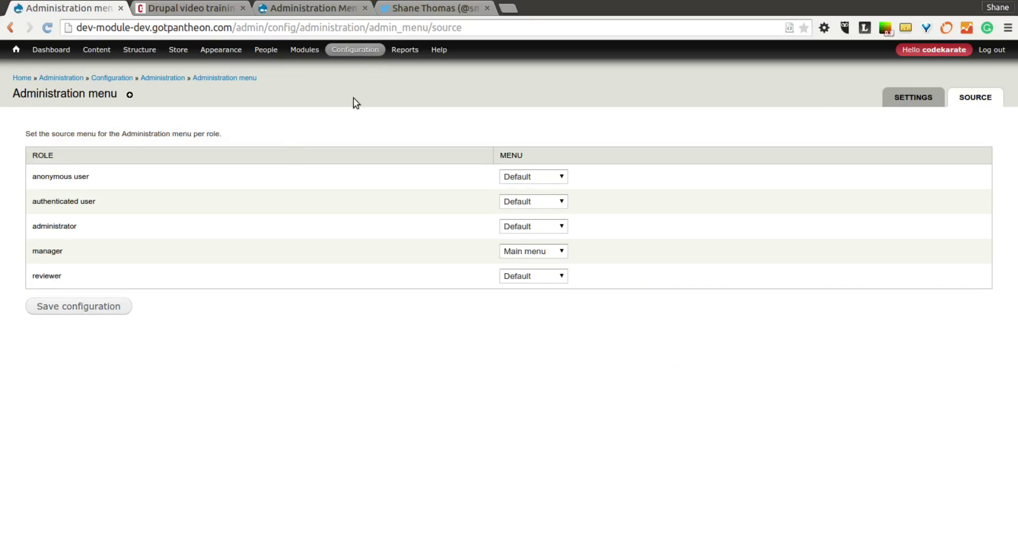
mouse_move(365, 51)
mouse_move(352, 69)
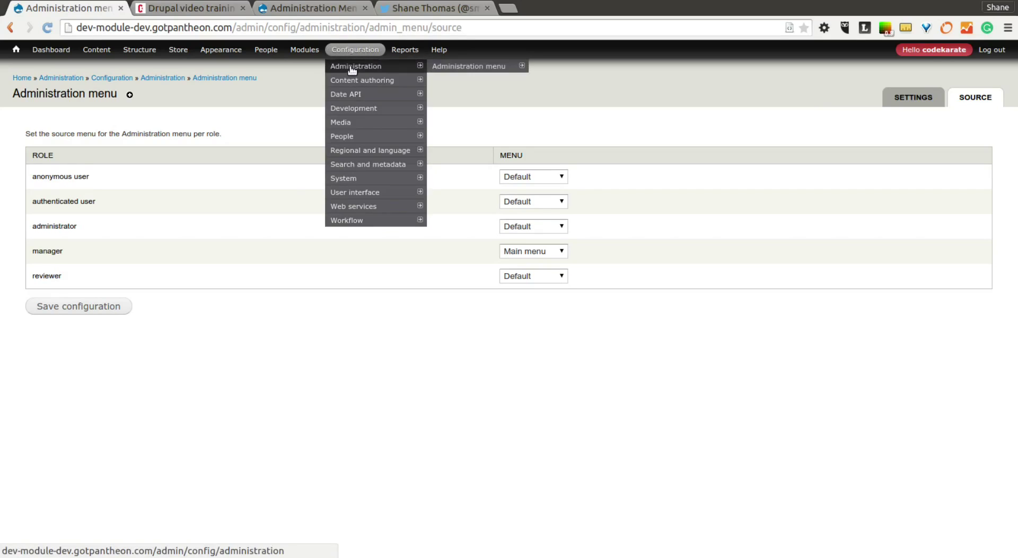
mouse_move(453, 73)
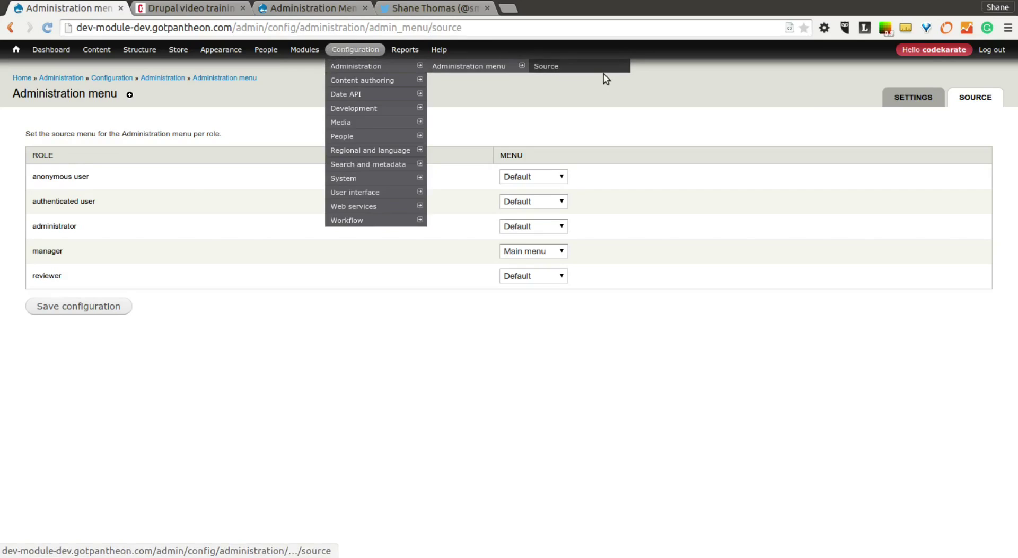
left_click(537, 251)
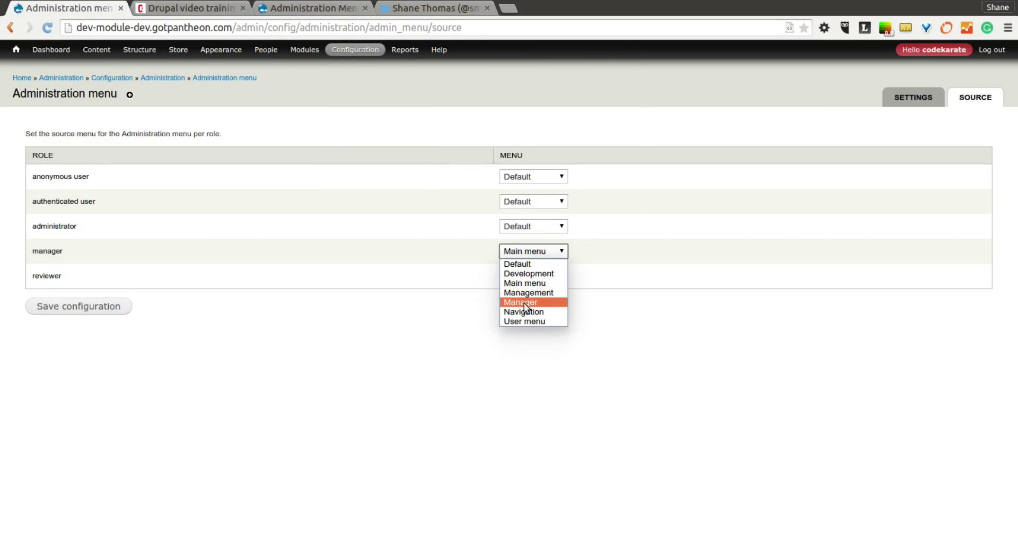
left_click(542, 303)
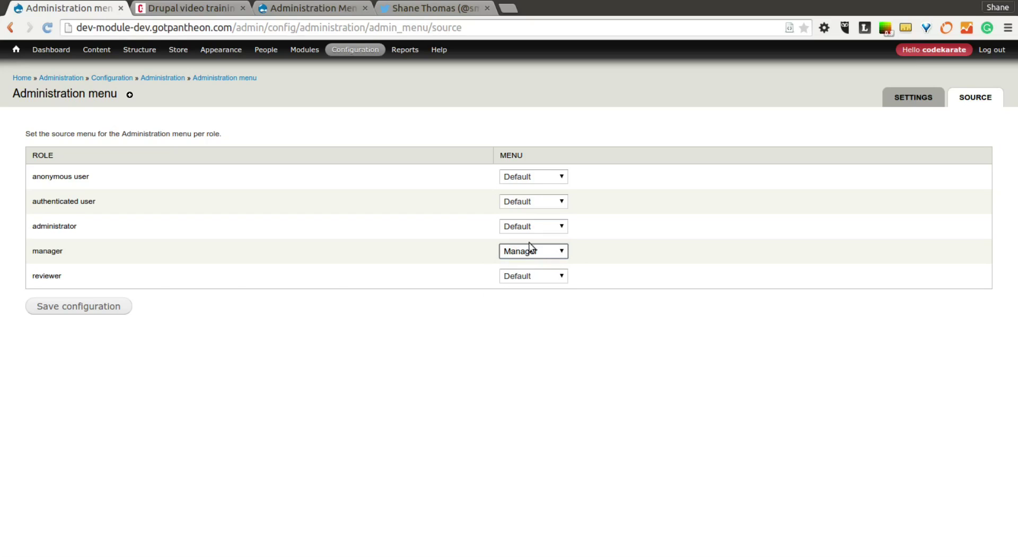
left_click(118, 309)
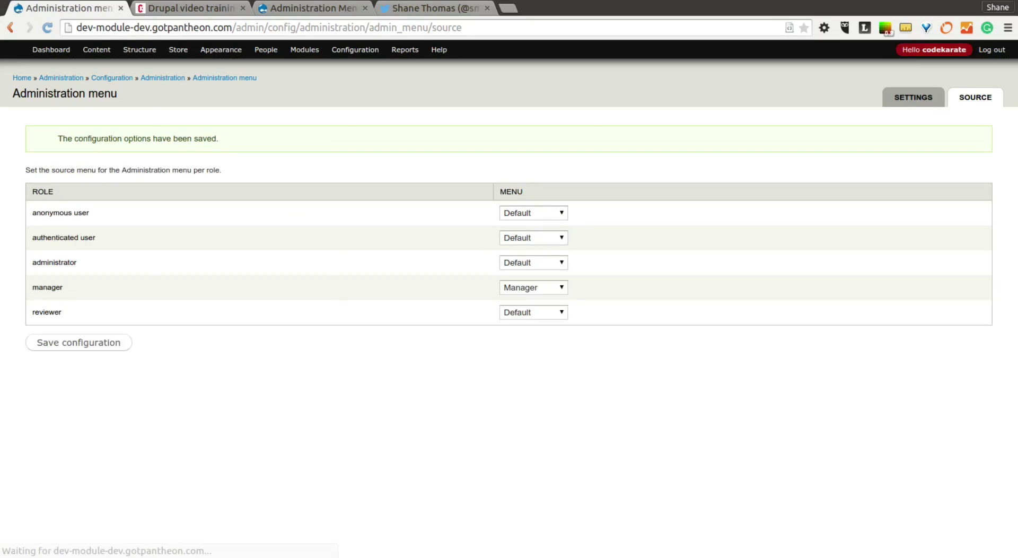
key("alt+Tab")
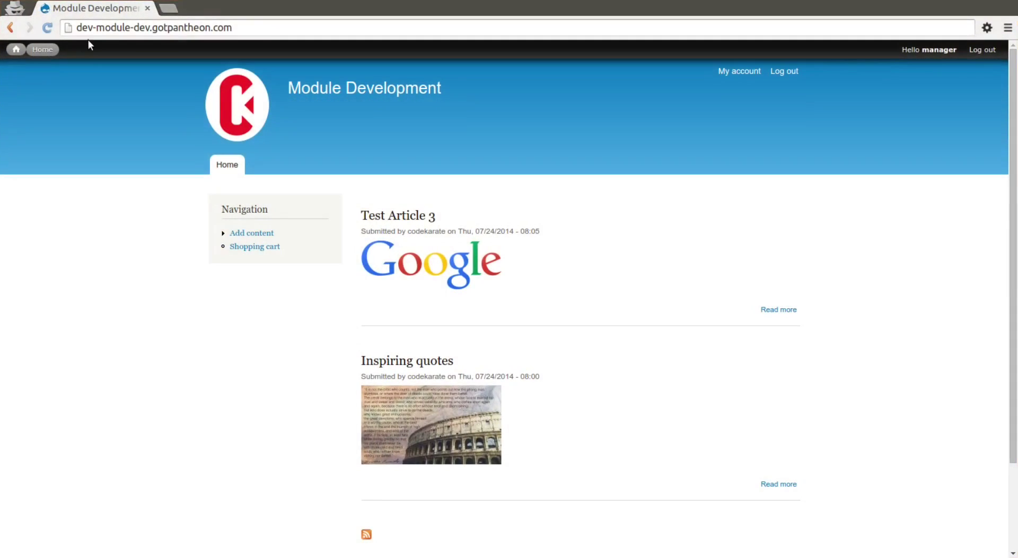
Reload as manager to see the Google and Home toolbar links, then follow Home.
left_click(47, 27)
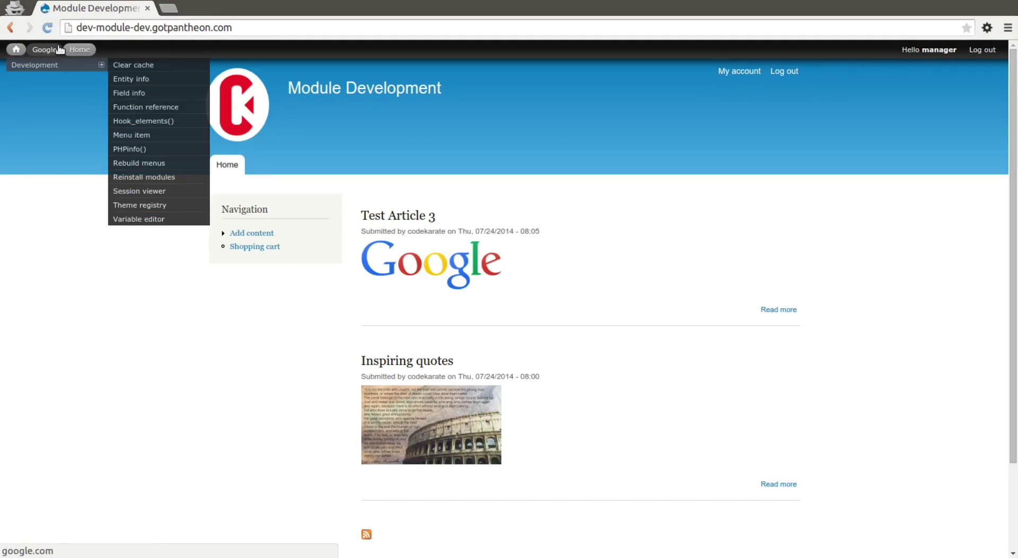
left_click(83, 53)
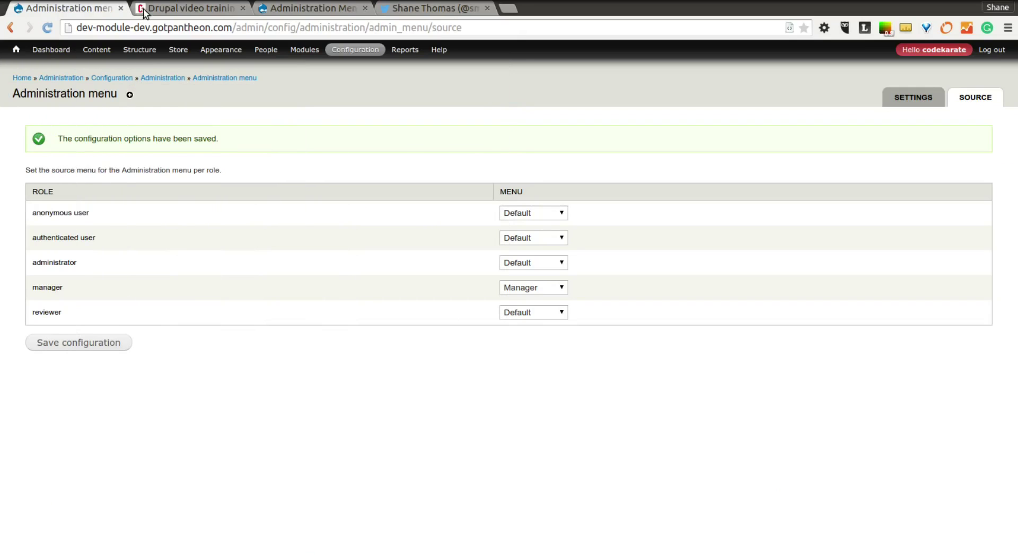
Show the drupal.org Administration Menu Source project page, then the CodeKarate.com homepage.
left_click(276, 10)
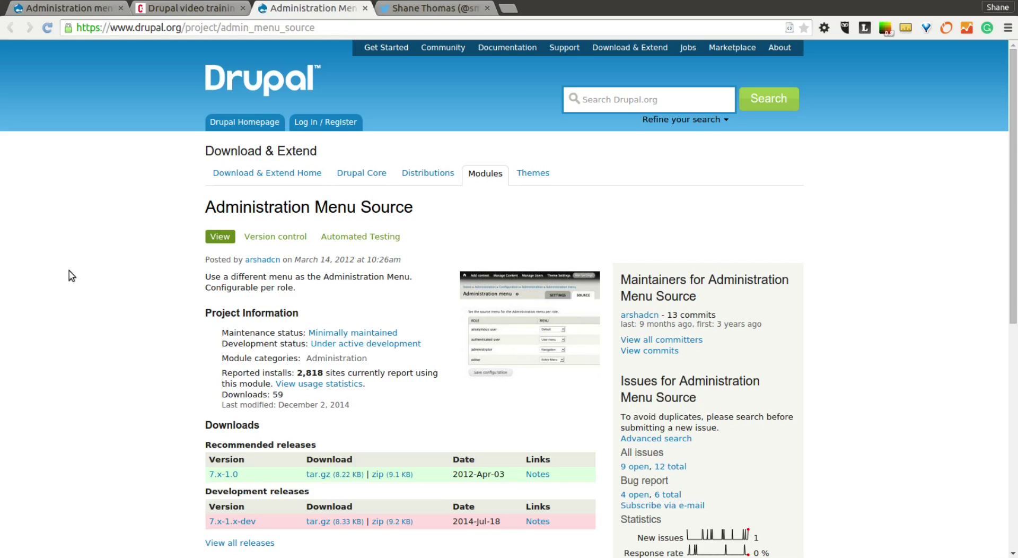
left_click(180, 10)
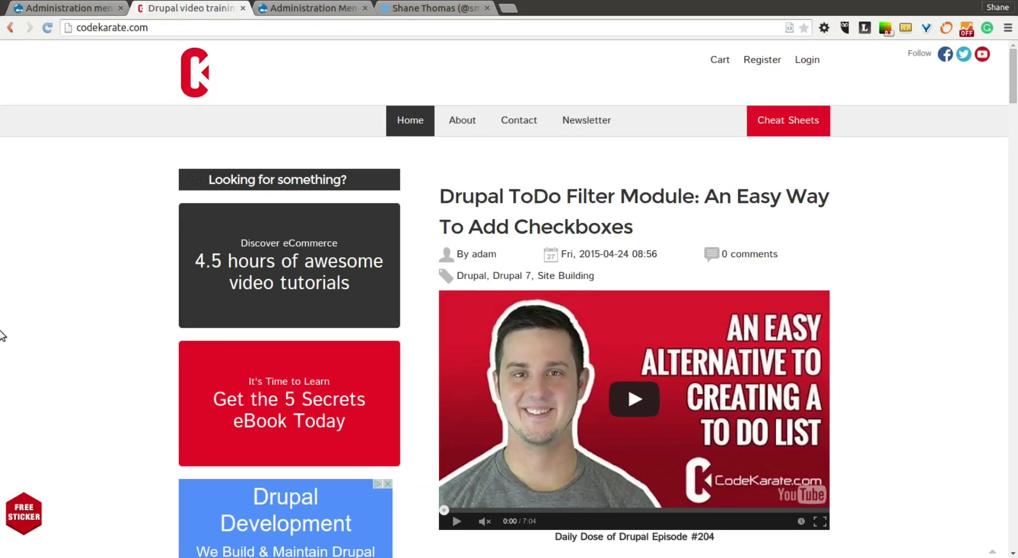
scroll(94, 230, "down", 5)
scroll(93, 230, "up", 5)
left_click(821, 2)
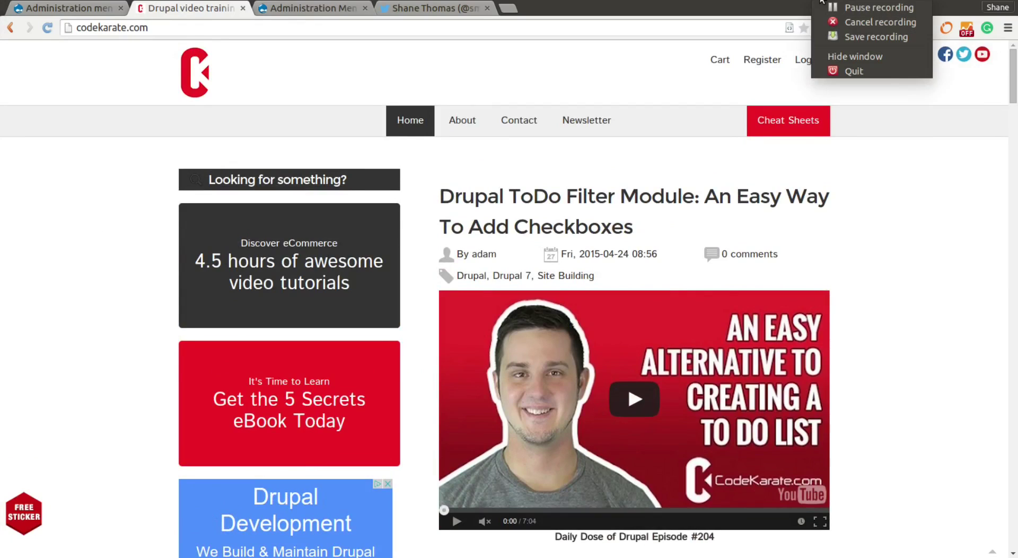